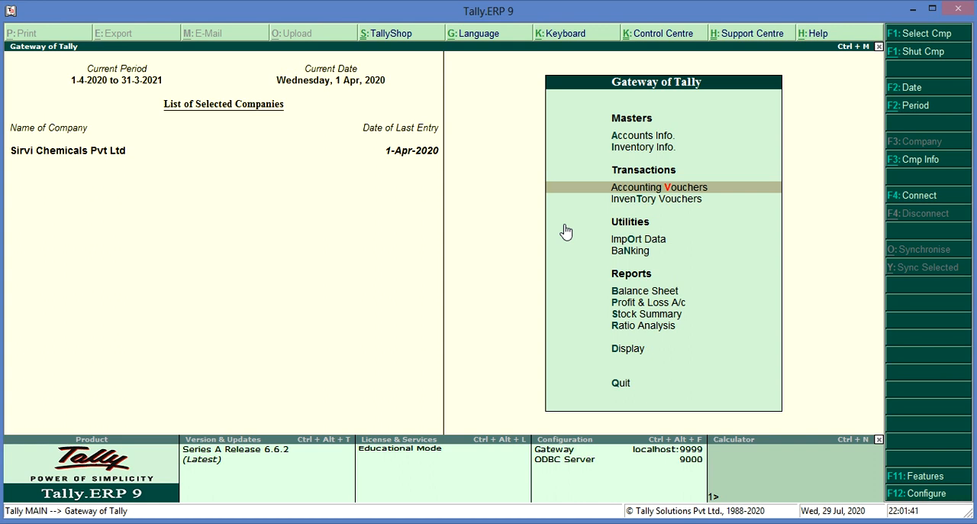
- Start a new receipt voucher and create a ledger named Hindustan Lever Ltd for its credit entry
key(Return)
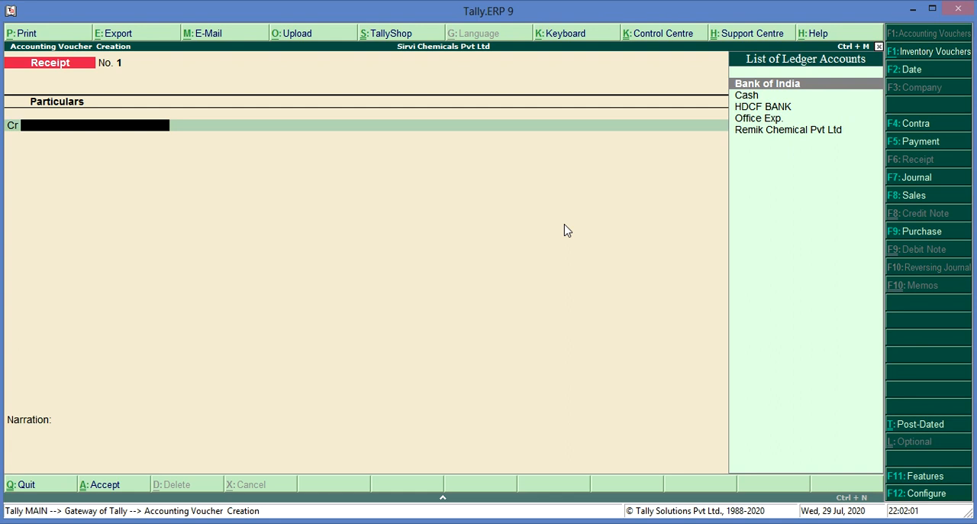
key(alt+c)
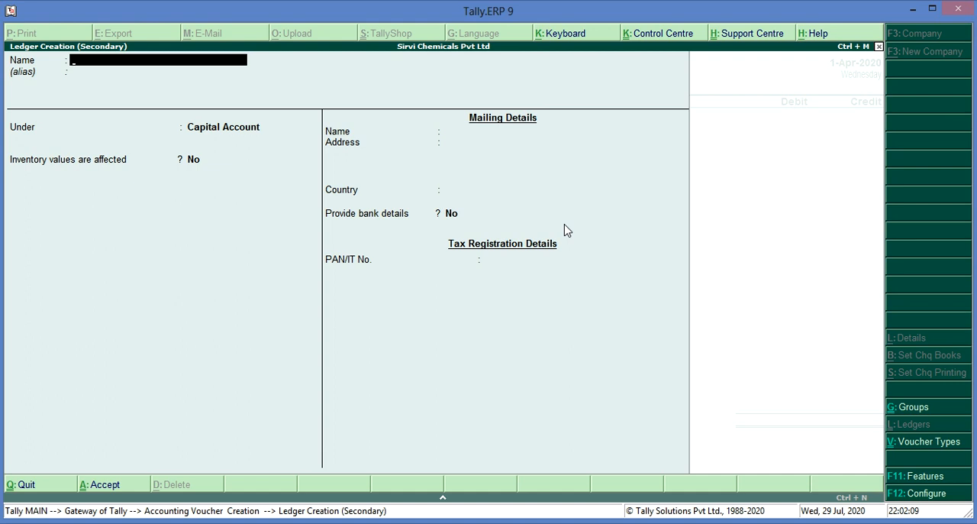
text(Hindustan Levere)
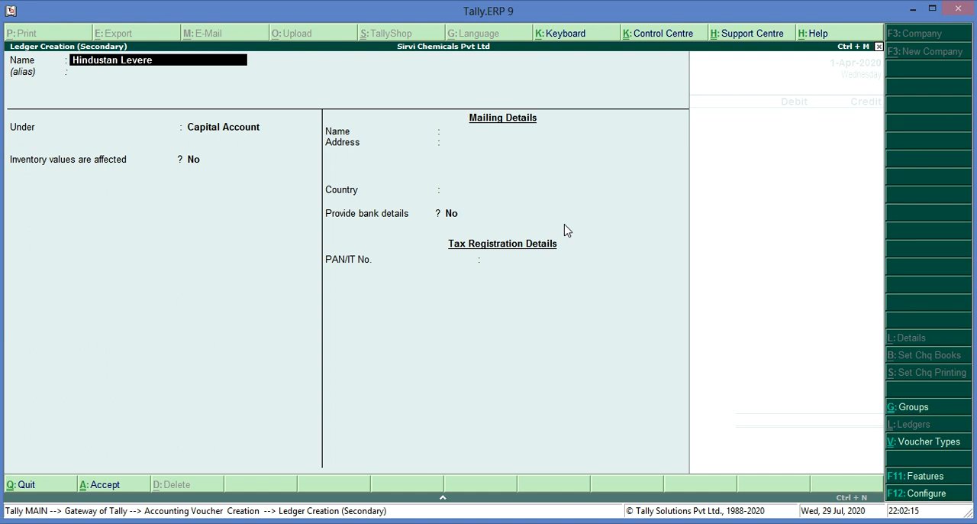
key(BackSpace)
text(Ltd)
key(Return)
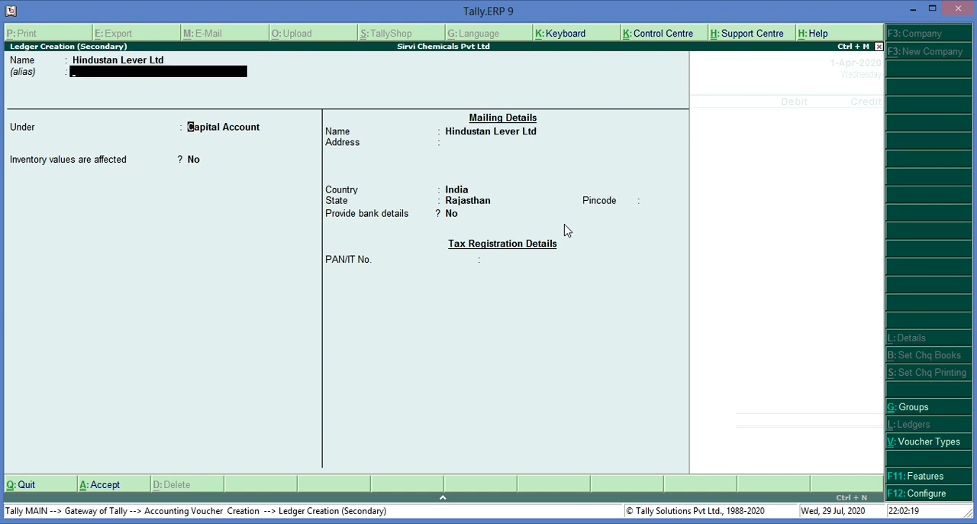
- Place the Hindustan Lever Ltd ledger under Sundry Debtors and save it with the remaining default details
key(Return)
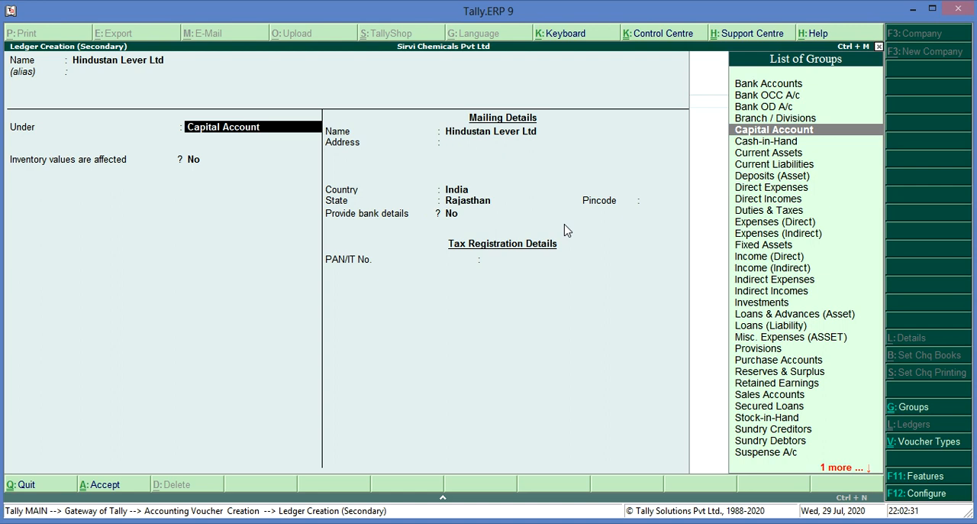
text(Sund)
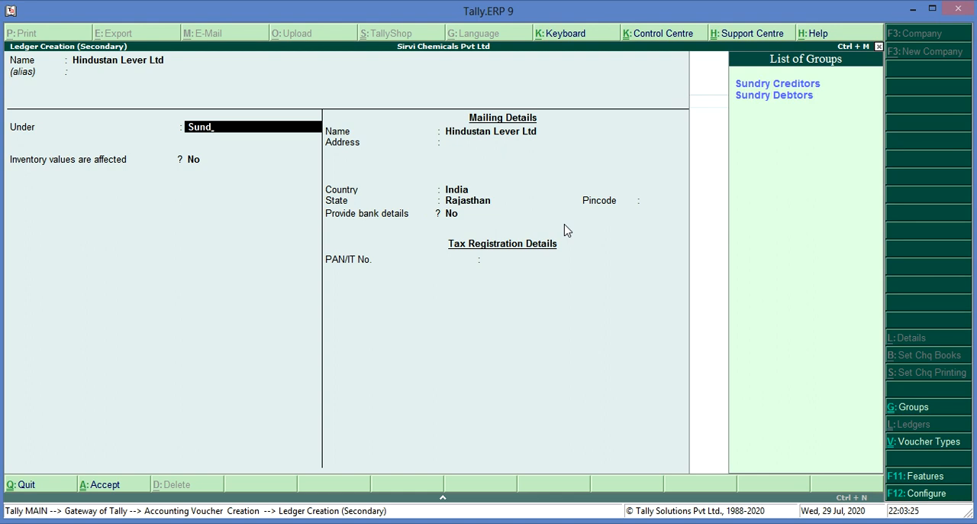
key(Return)
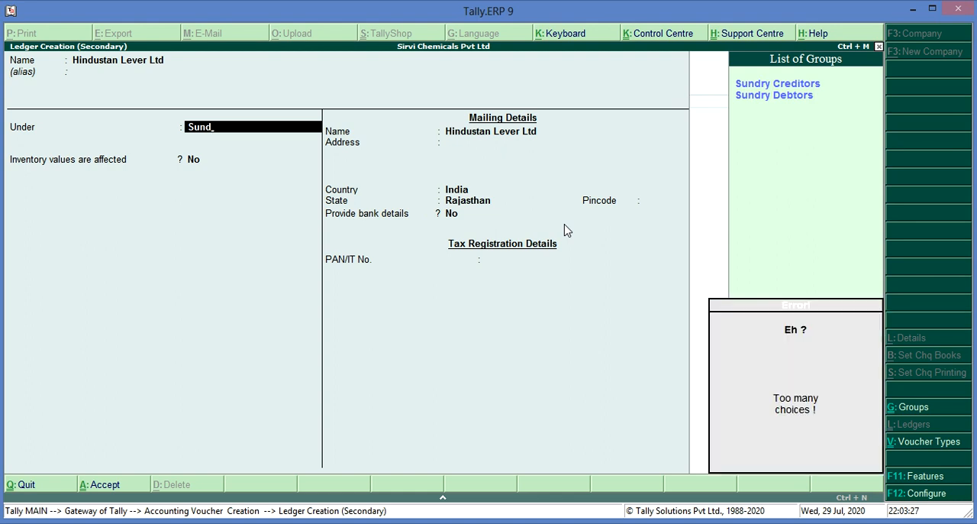
key(Down)
key(Return)
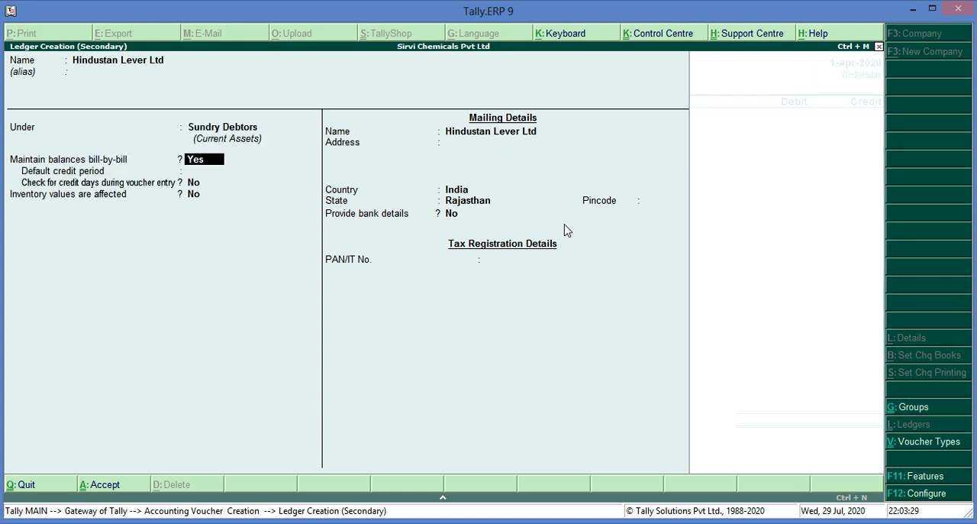
key(Return)
key(Return)
key(Return)
key(Return)
key(Return)
key(Return)
key(Return)
key(Return)
key(Return)
key(Return)
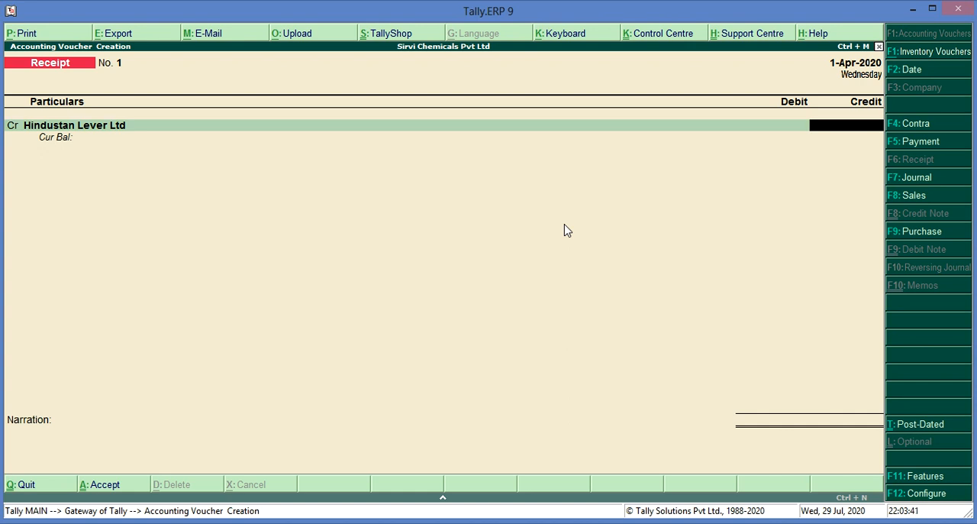
- Credit Hindustan Lever Ltd with 20,000.00 and allocate the amount On Account
text(20000)
key(Return)
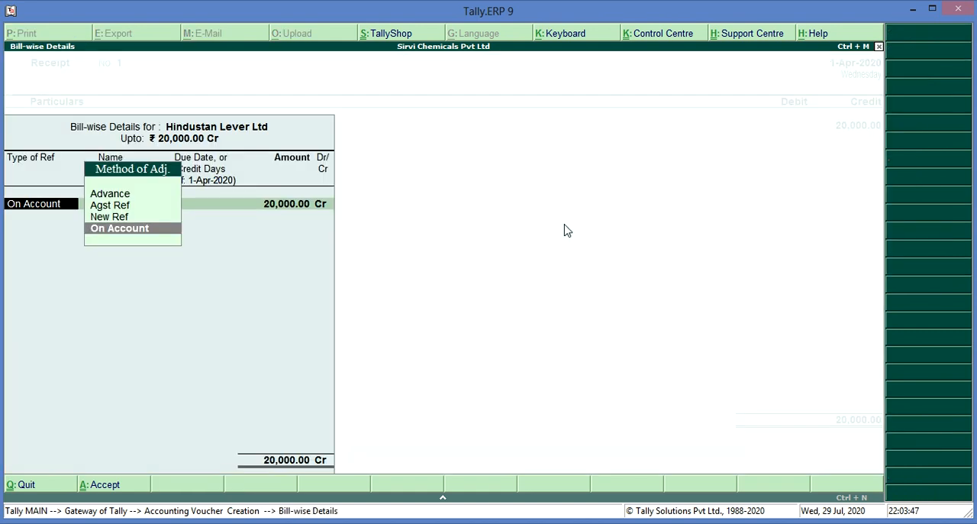
key(Return)
- Debit Bank of India with 20,000.00 and allocate it as an e-Fund Transfer dated 1-Apr-2020
key(Return)
key(Return)
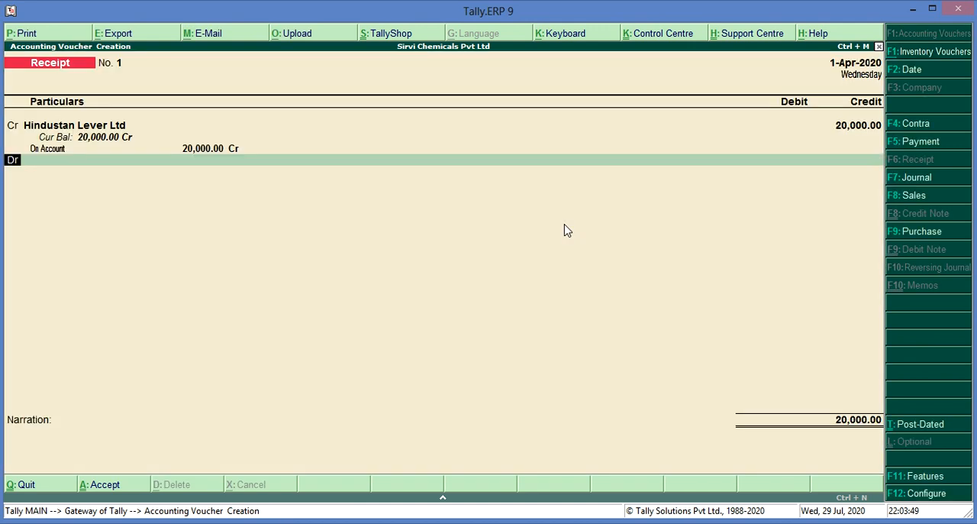
key(Return)
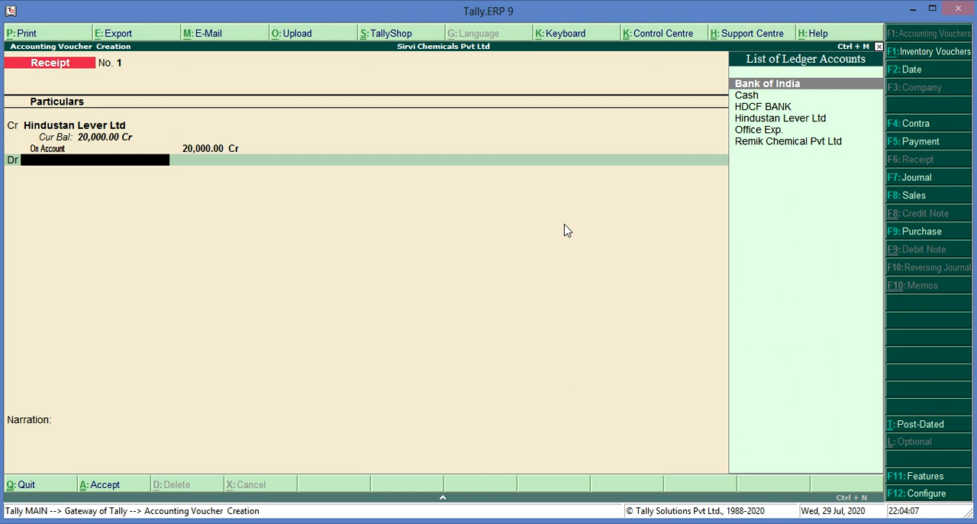
key(Return)
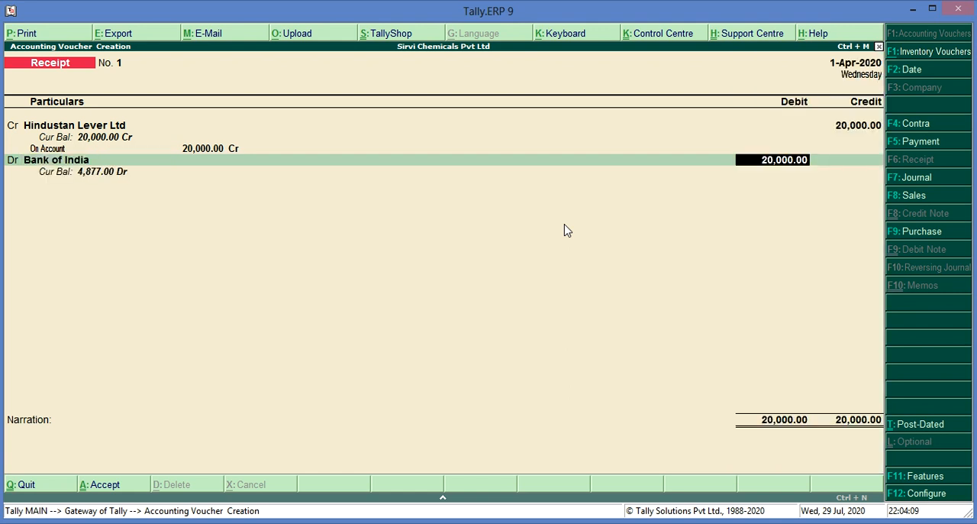
key(Return)
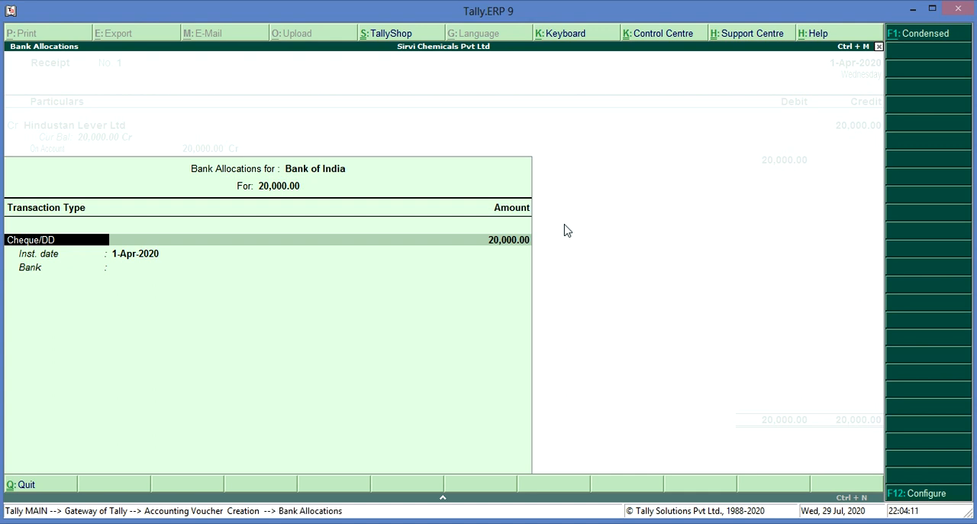
text(e-Fund Transfer)
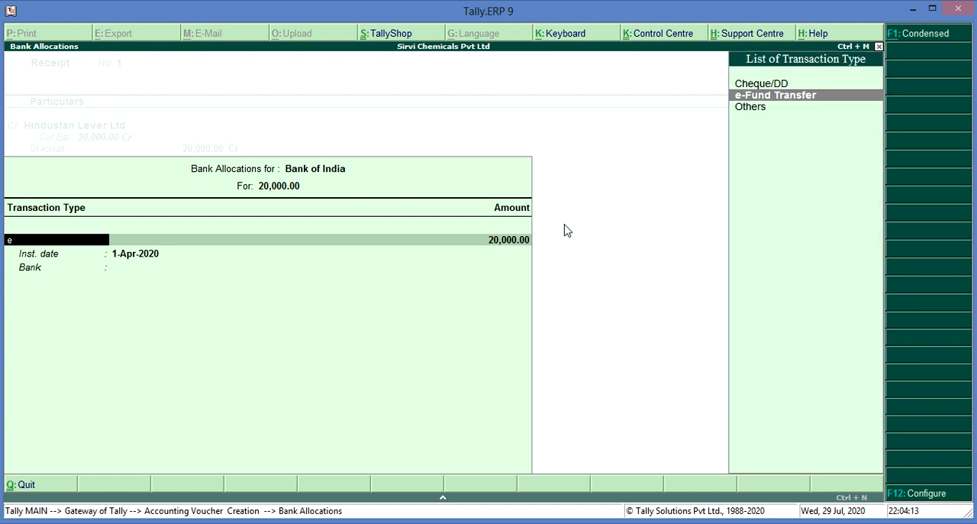
key(Return)
key(Return)
key(Return)
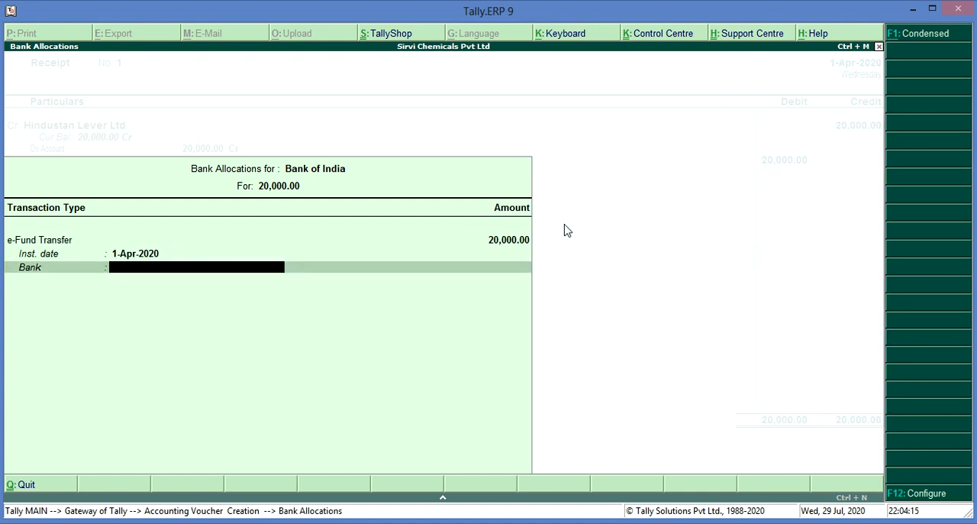
key(Return)
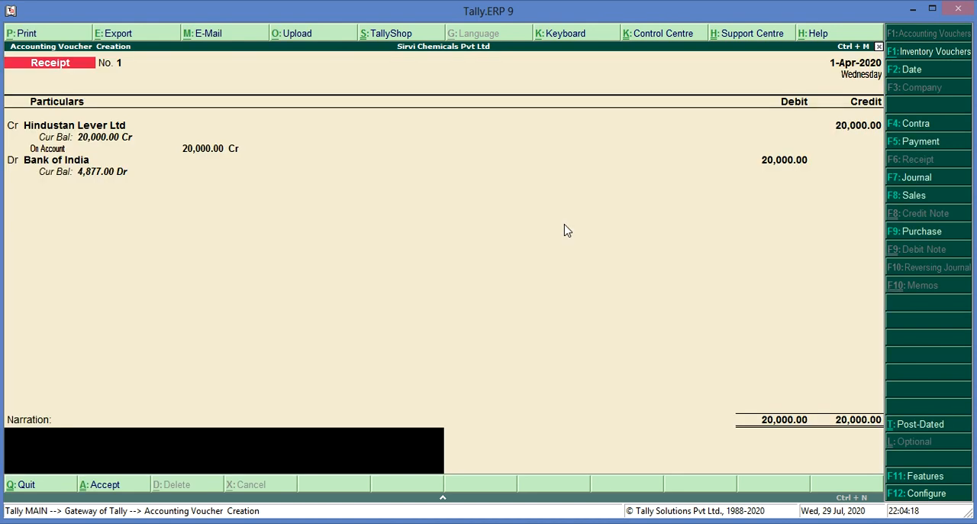
- Add the narration "Being Amount Received Aginst Inv No." and save the bank receipt voucher
text(Being Amount Received)
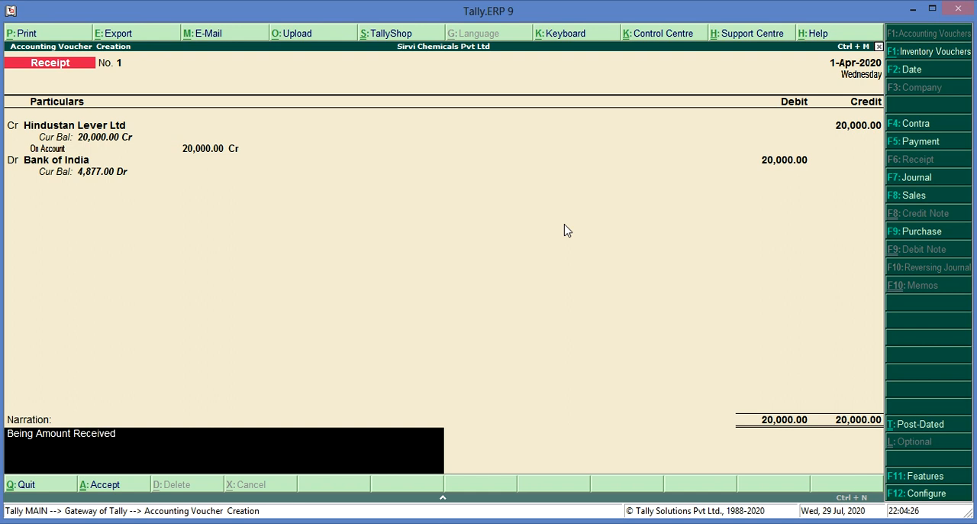
text( Aginst Inv No.)
key(Return)
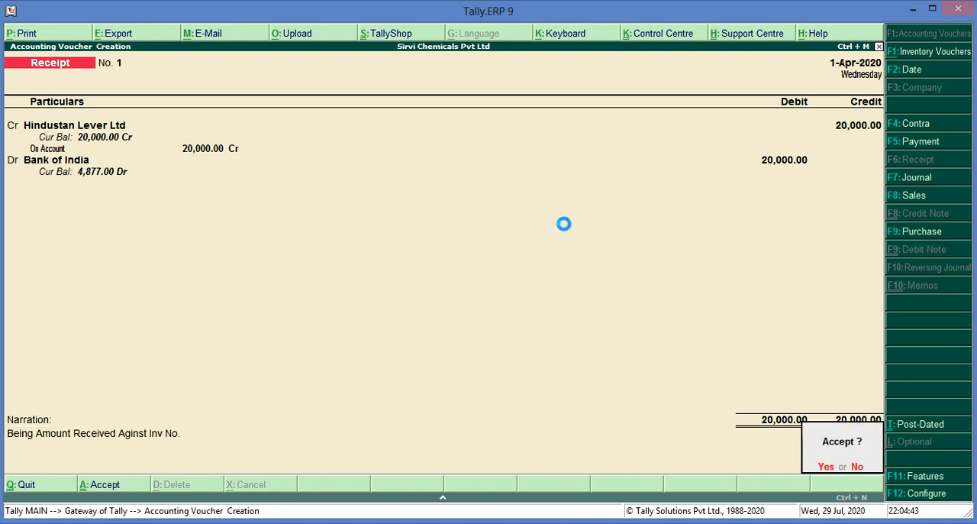
key(Return)
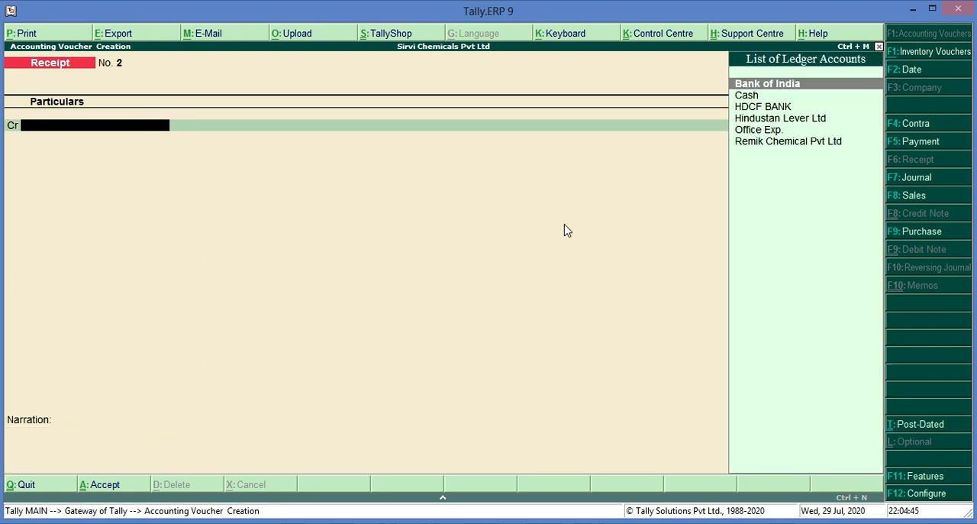
- Review the saved receipt voucher No. 1 and return to the blank receipt voucher
key(Page_Up)
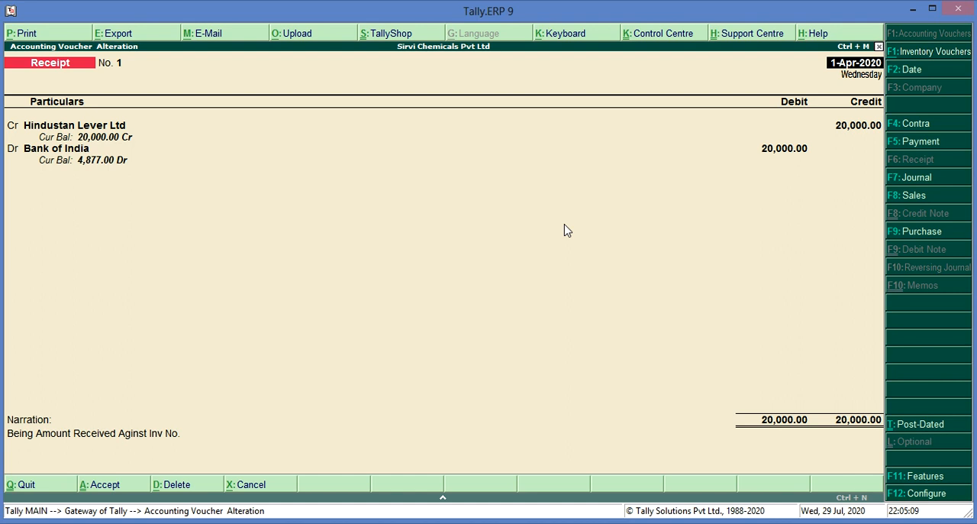
key(Page_Down)
key(Page_Down)
key(Page_Down)
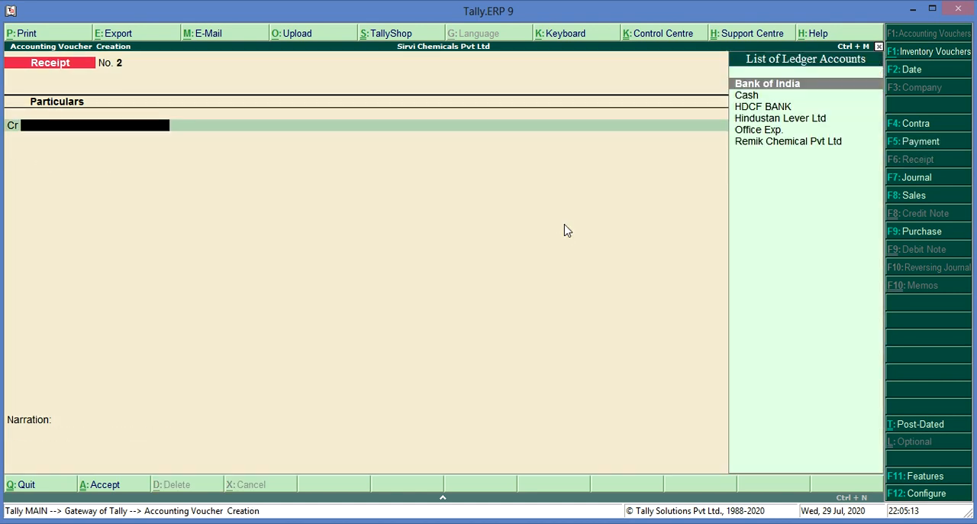
- Credit Hindustan Lever Ltd with 10,000.00 in the second receipt voucher, allocated On Account
key(Down)
key(Down)
key(Down)
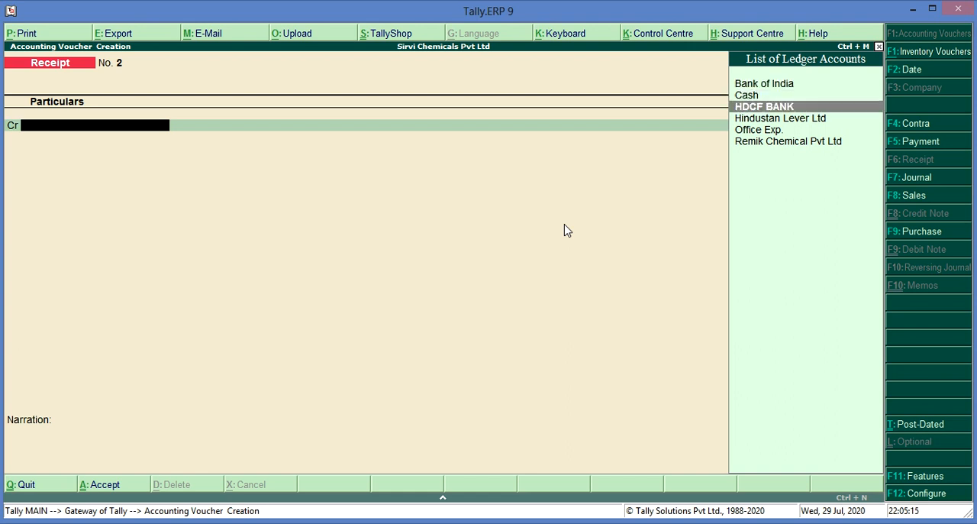
key(Return)
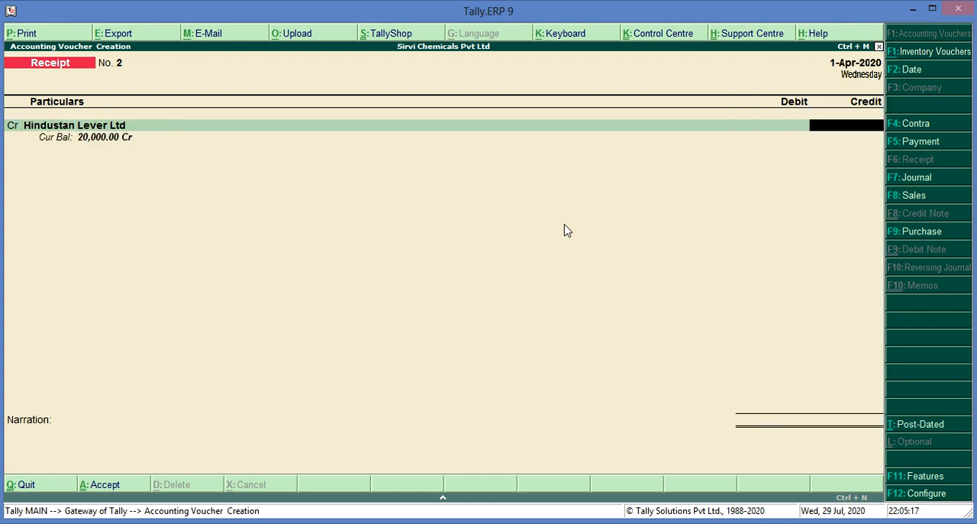
text(10000)
key(Return)
key(Return)
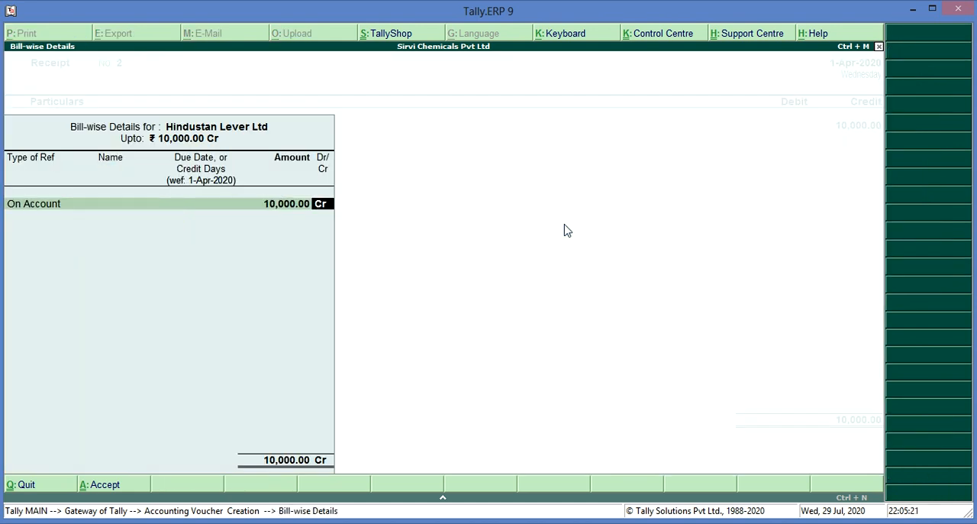
key(Return)
- Debit the 10,000.00 to the Cash ledger
key(Return)
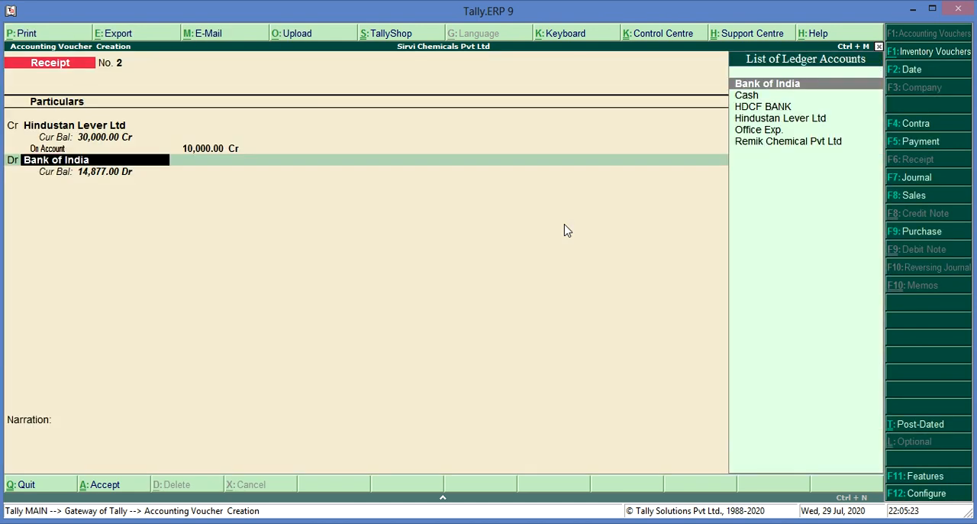
text(Ca)
key(Return)
key(Return)
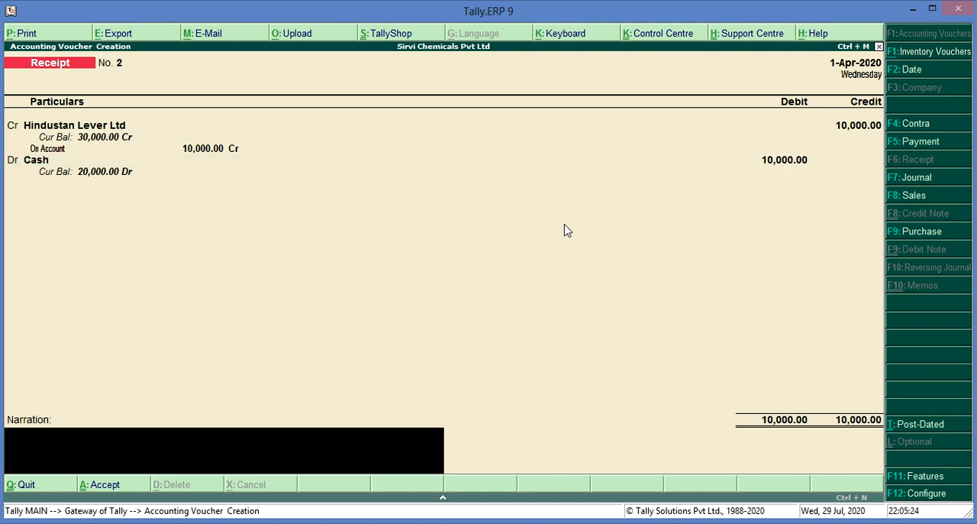
- Add the narration "Being Amount Receive In Cash Aginst Inv No." and save the cash receipt voucher
text(Being Amount Receve)
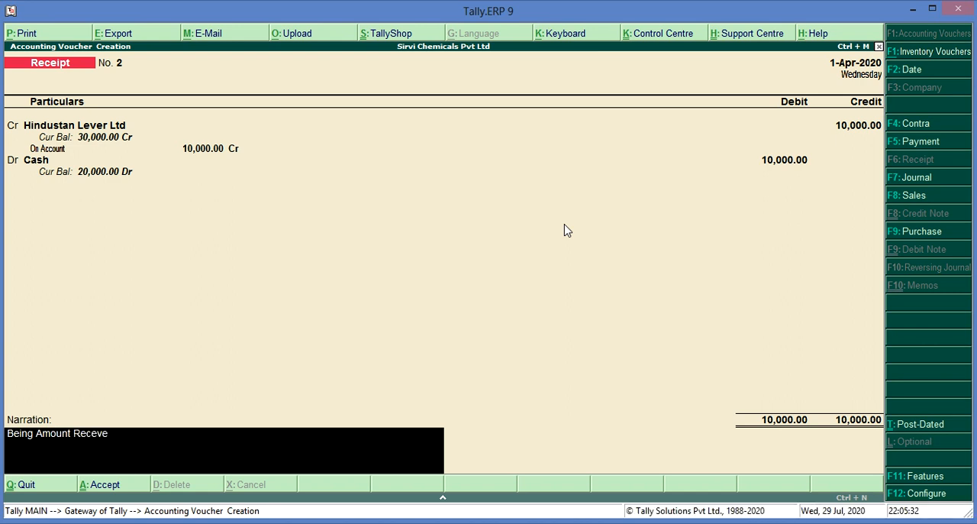
key(BackSpace)
key(BackSpace)
text(ive In Cash F)
key(BackSpace)
text(Agintst Inv N)
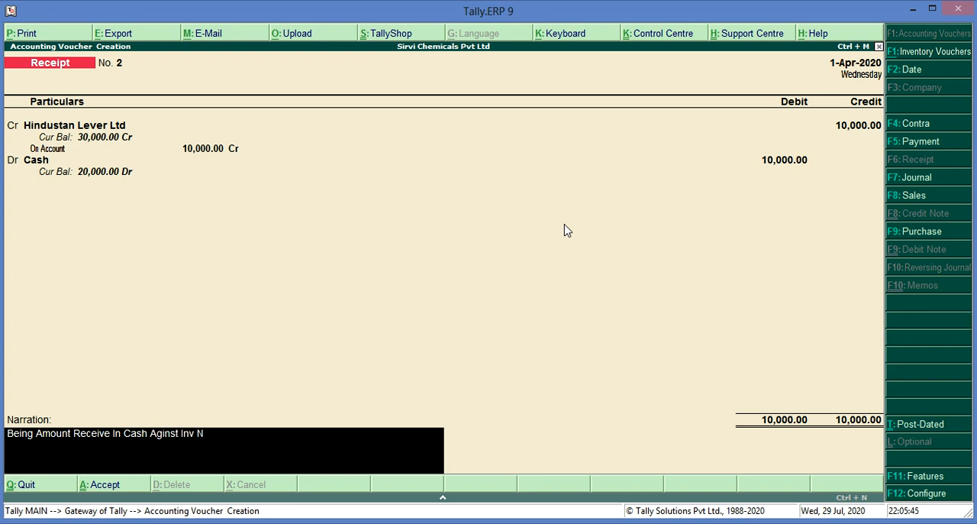
text(o.)
key(Return)
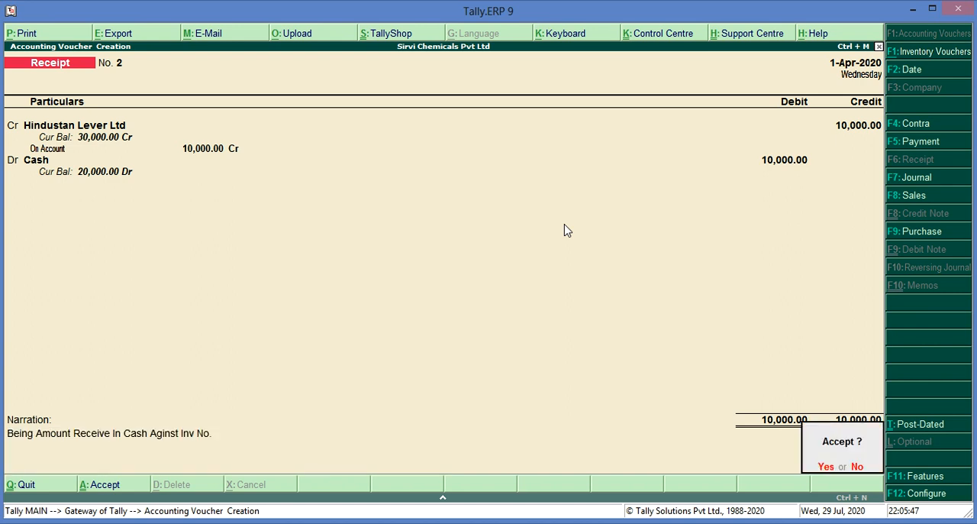
key(Return)
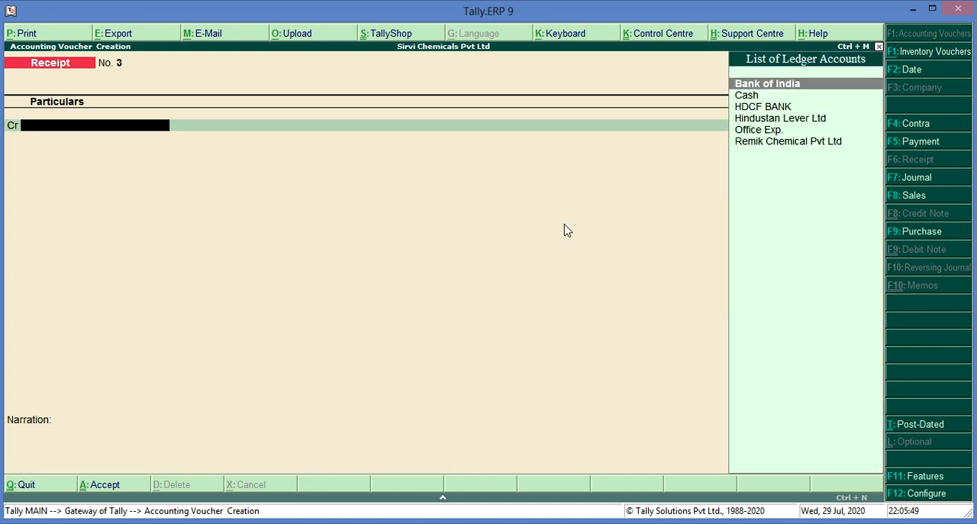